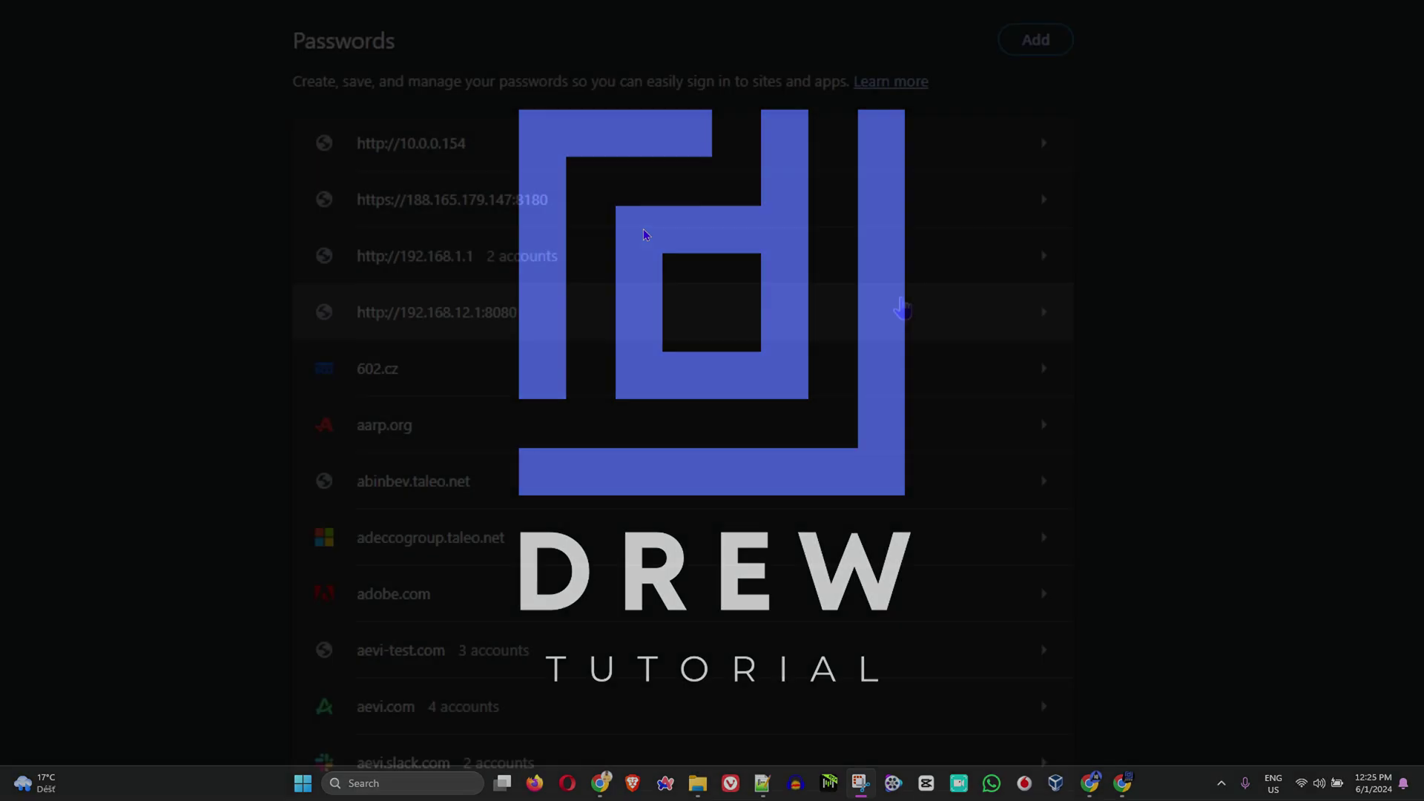
pyautogui.scroll(-10, 1064, 278)
pyautogui.scroll(-2, 1101, 245)
pyautogui.scroll(8, 1131, 225)
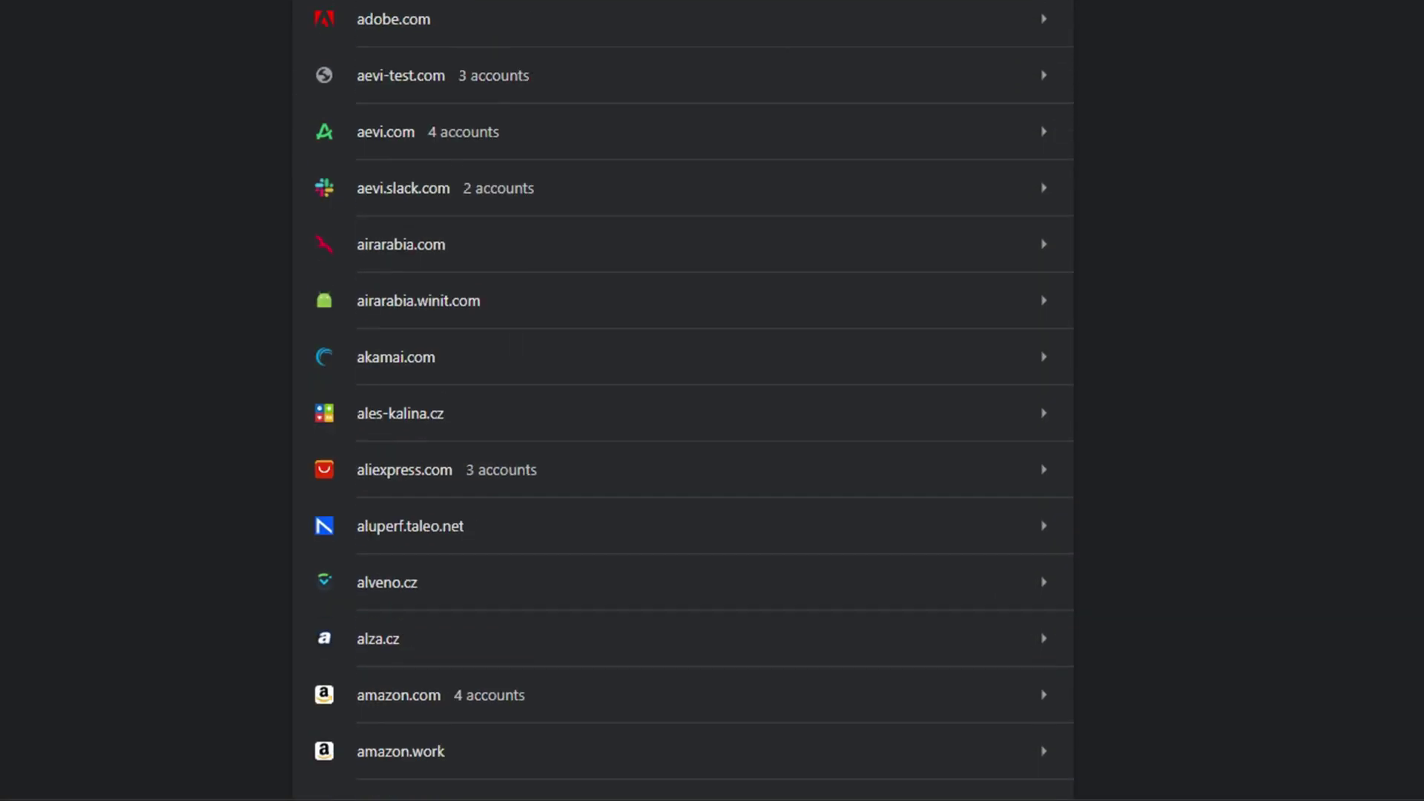
pyautogui.scroll(3, 682, 401)
# Search the saved passwords for 'google' to show the google.com entry.
pyautogui.click(498, 129)
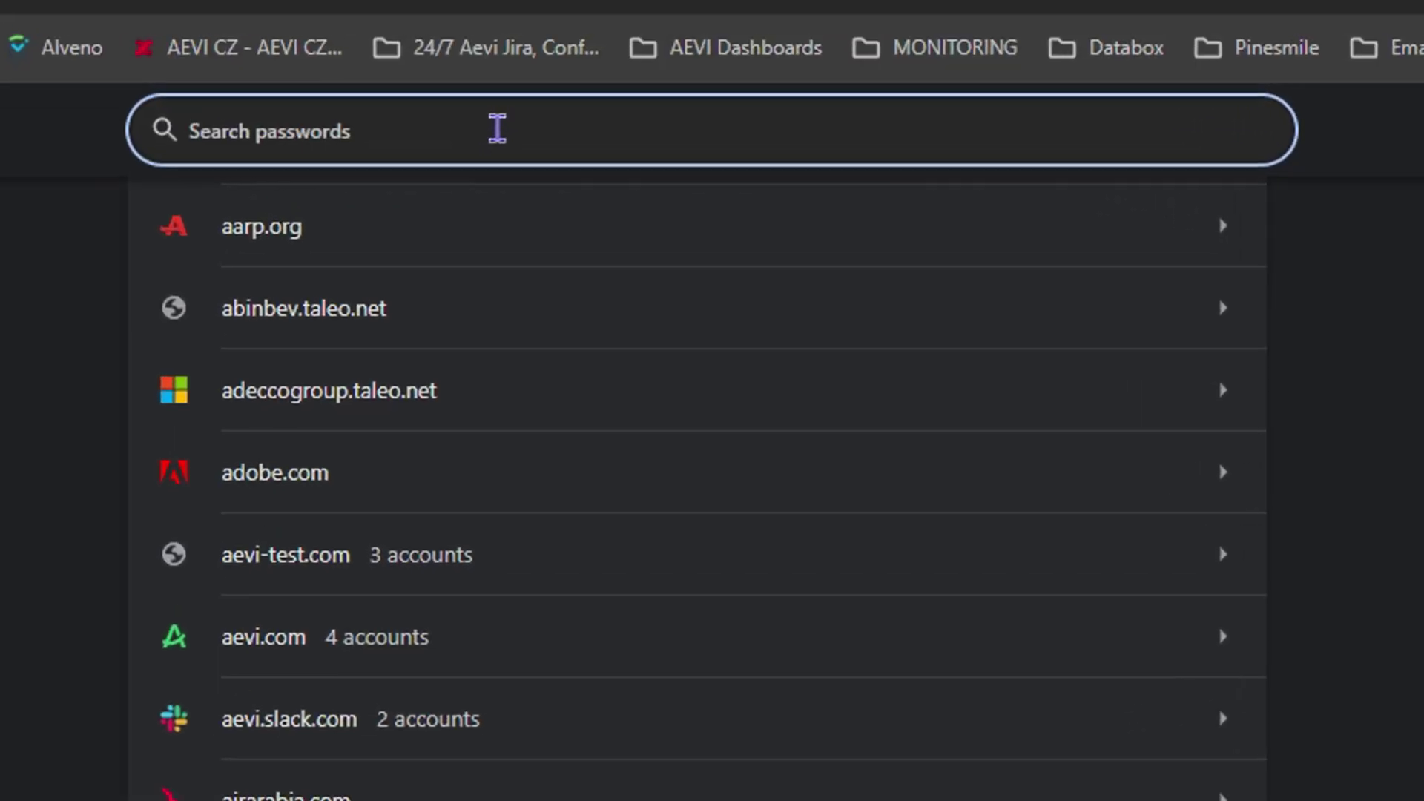
pyautogui.write('google')
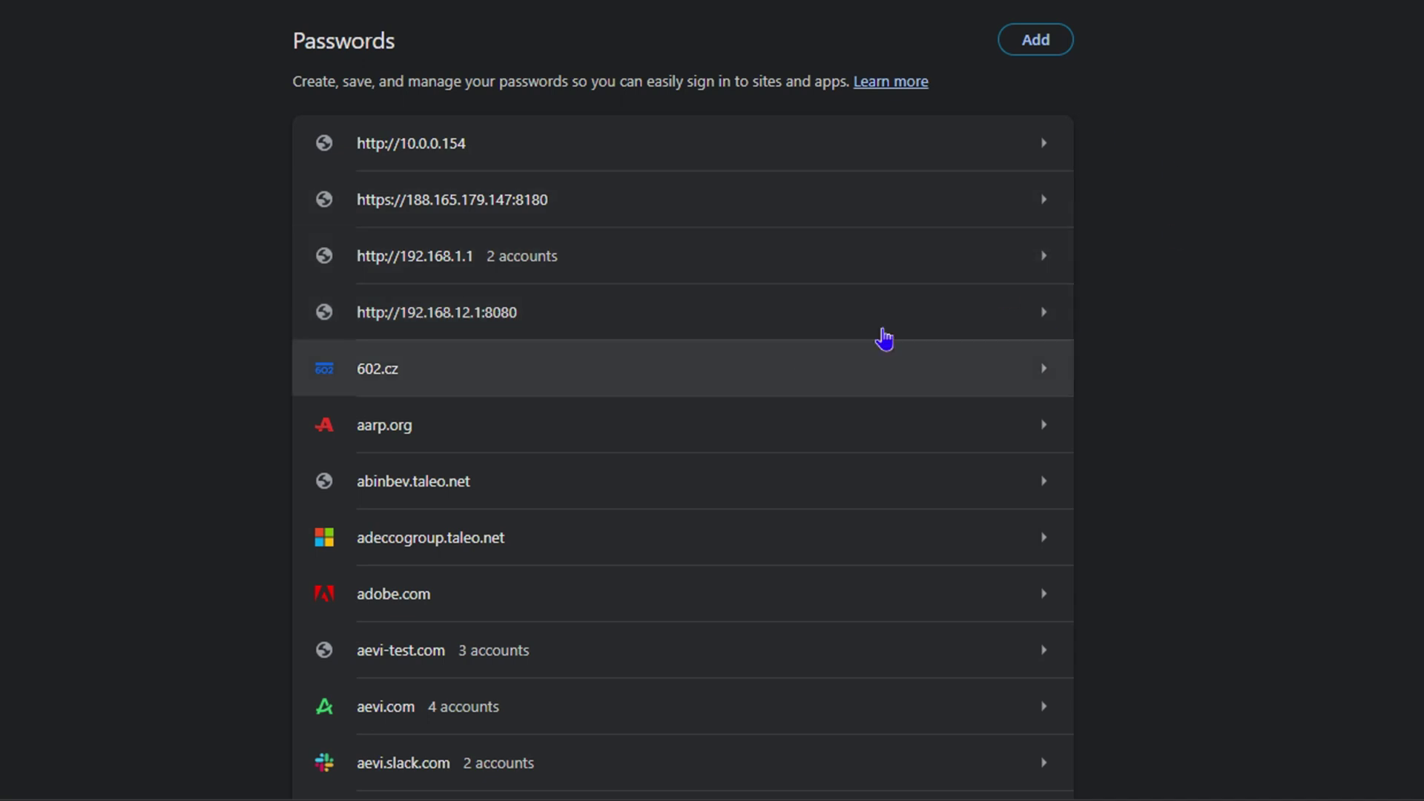
pyautogui.scroll(-5, 1071, 305)
pyautogui.scroll(-5, 1059, 242)
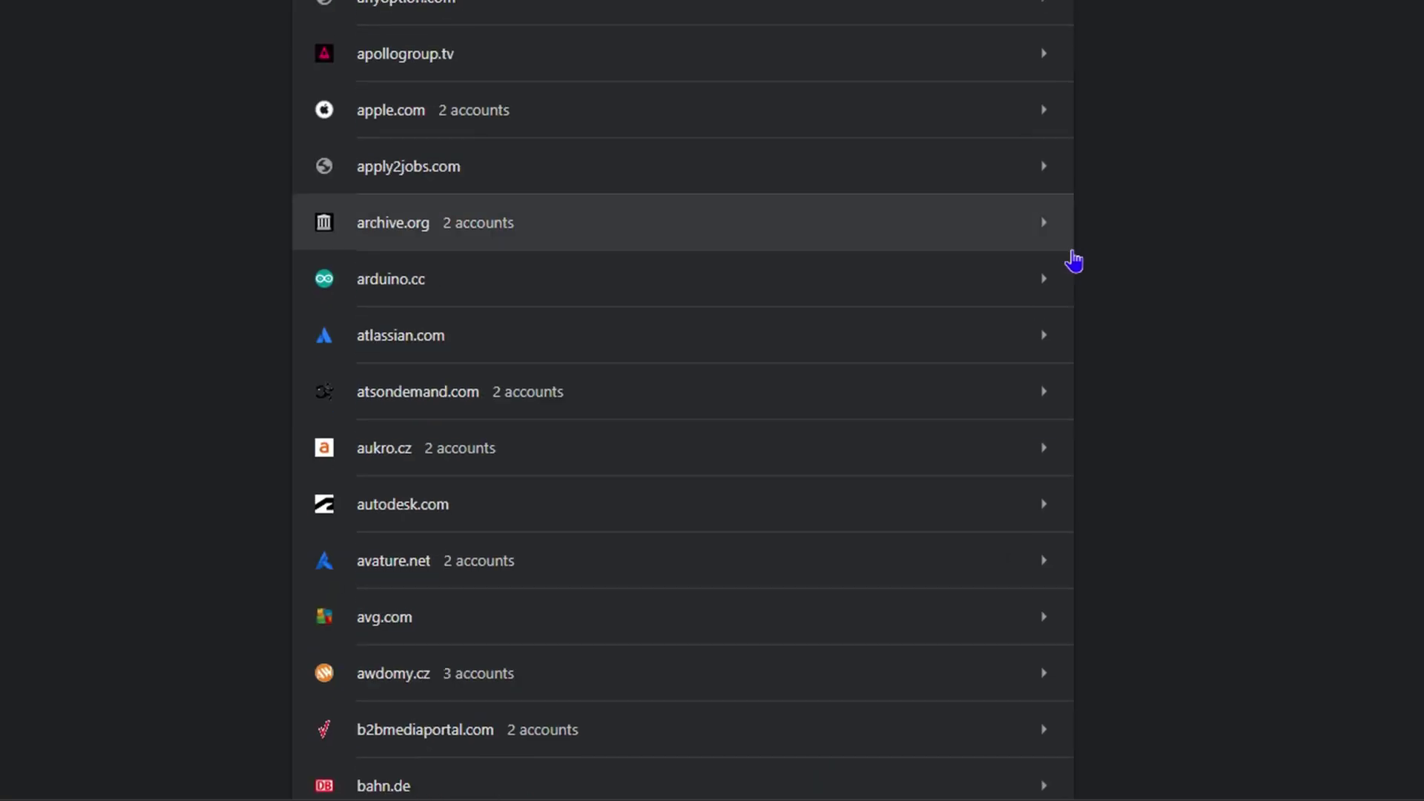
pyautogui.scroll(-5, 1103, 244)
pyautogui.scroll(5, 1095, 155)
pyautogui.scroll(5, 972, 86)
pyautogui.scroll(1, 972, 86)
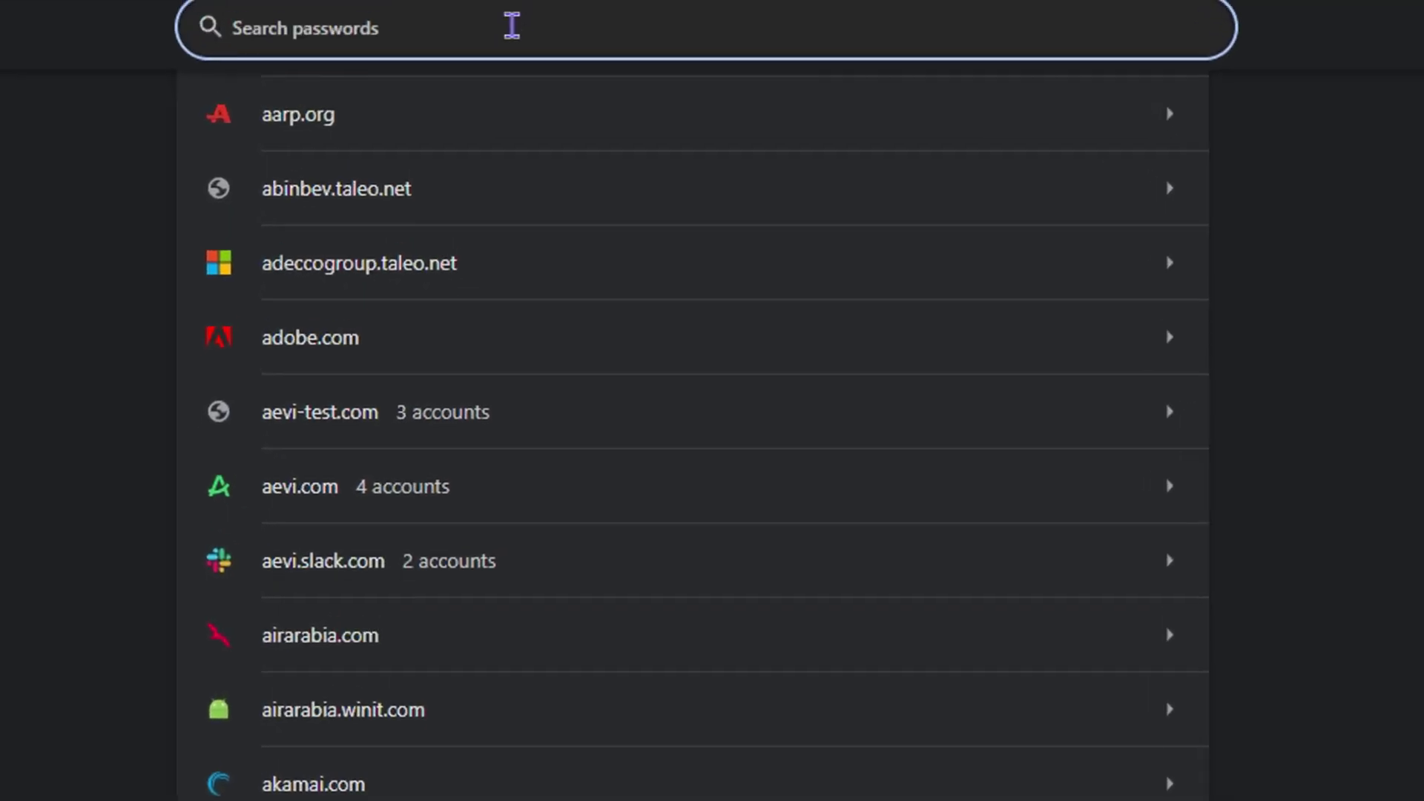
pyautogui.write('goo')
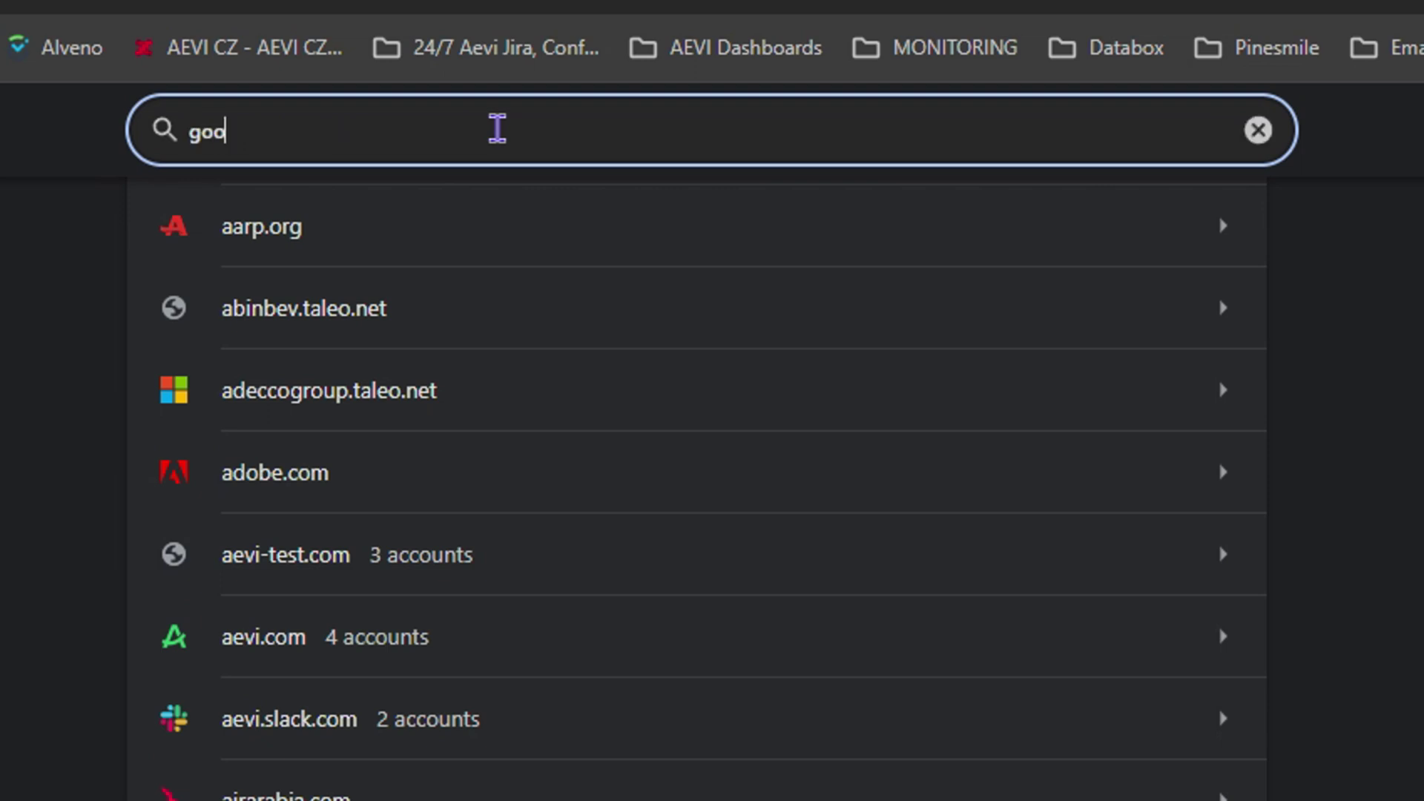
pyautogui.write('gle')
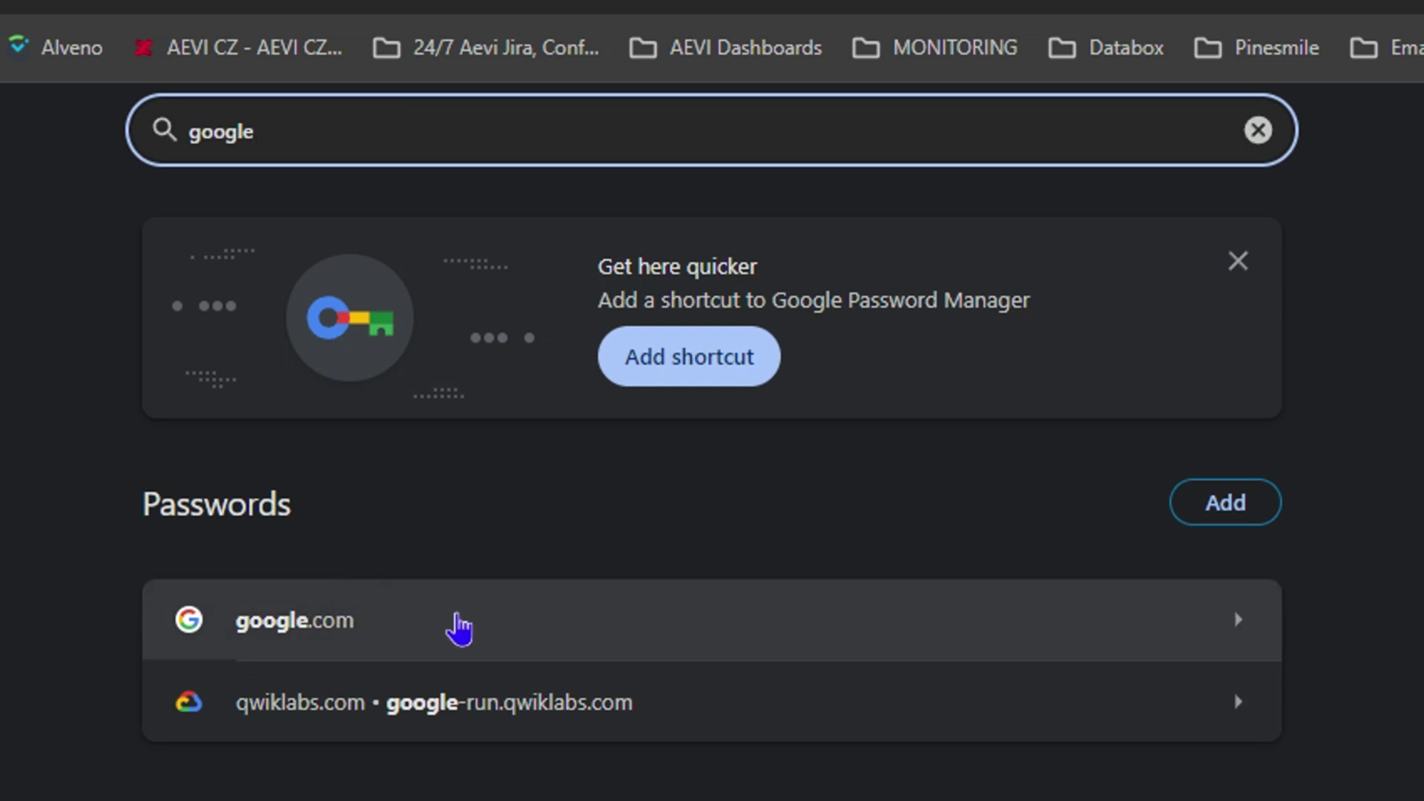
# Open google.com and unlock its saved accounts with the Windows password.
pyautogui.click(459, 627)
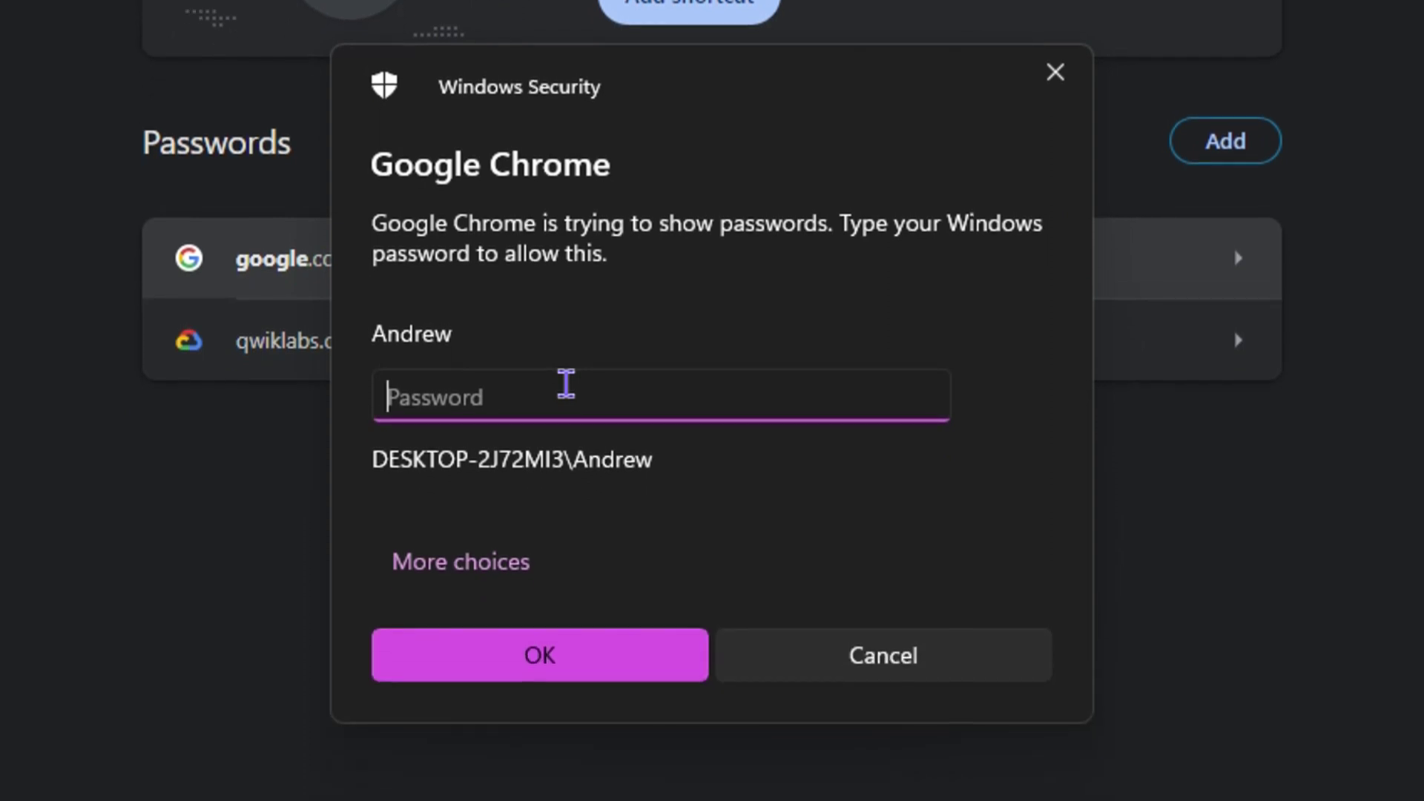
pyautogui.write('••')
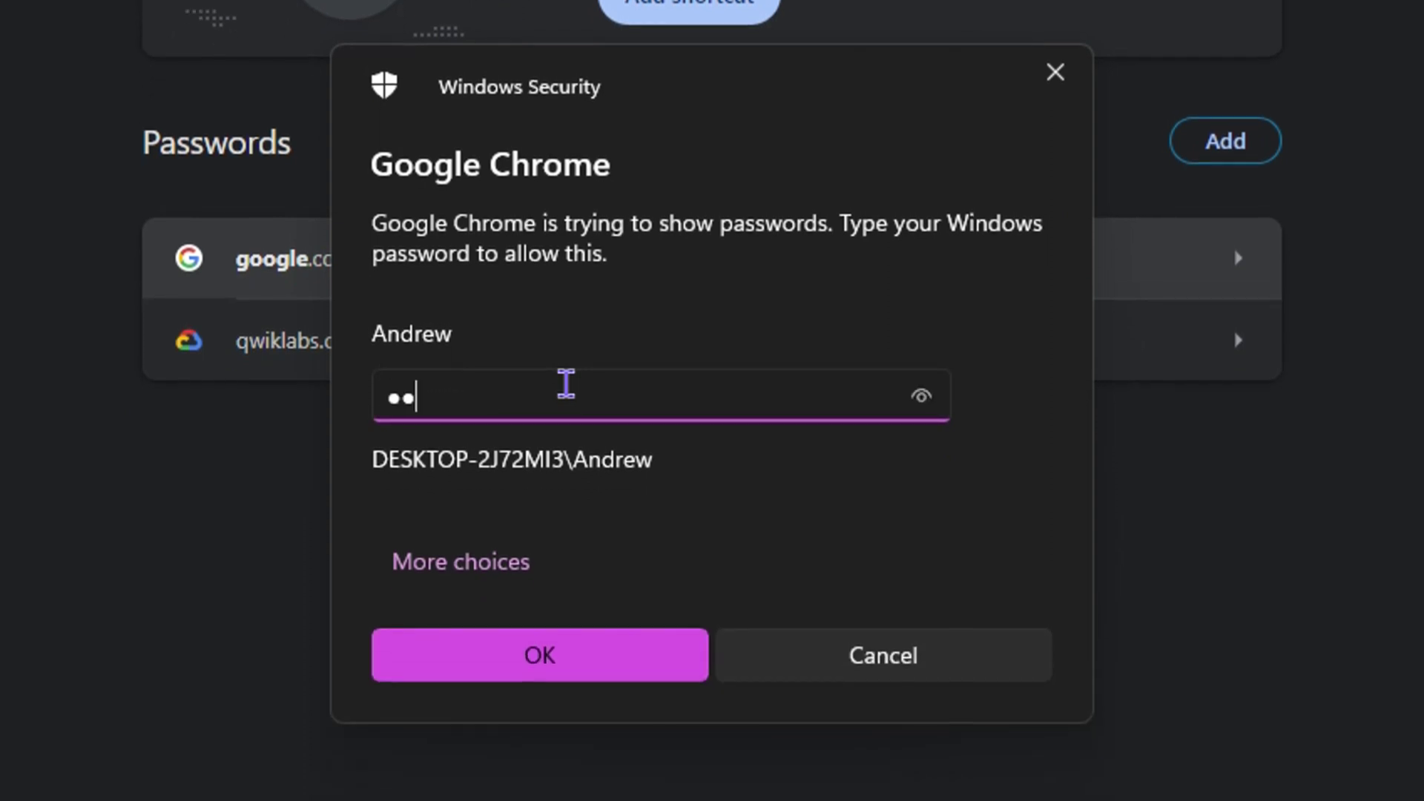
pyautogui.write('••••••••••')
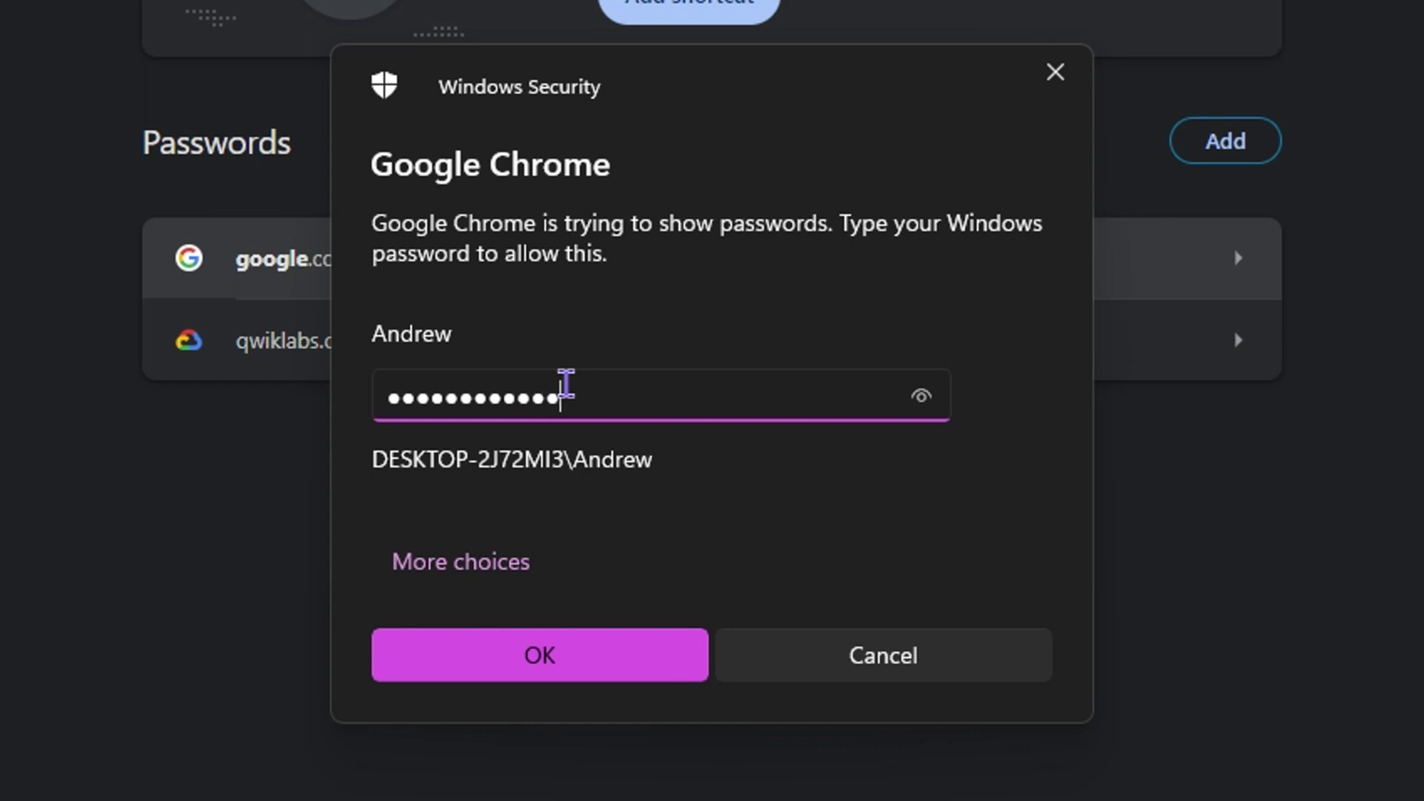
pyautogui.press('Return')
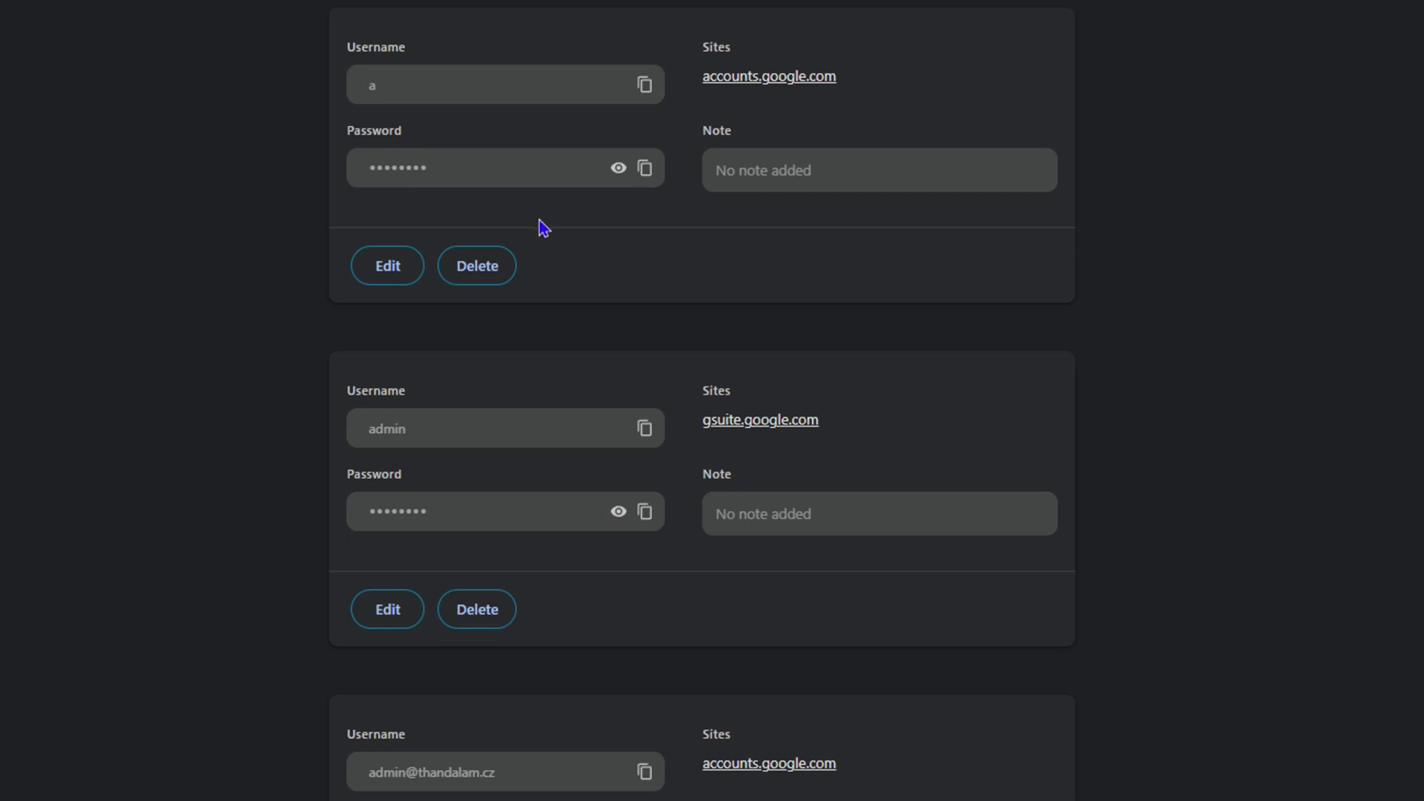
pyautogui.scroll(-2, 608, 221)
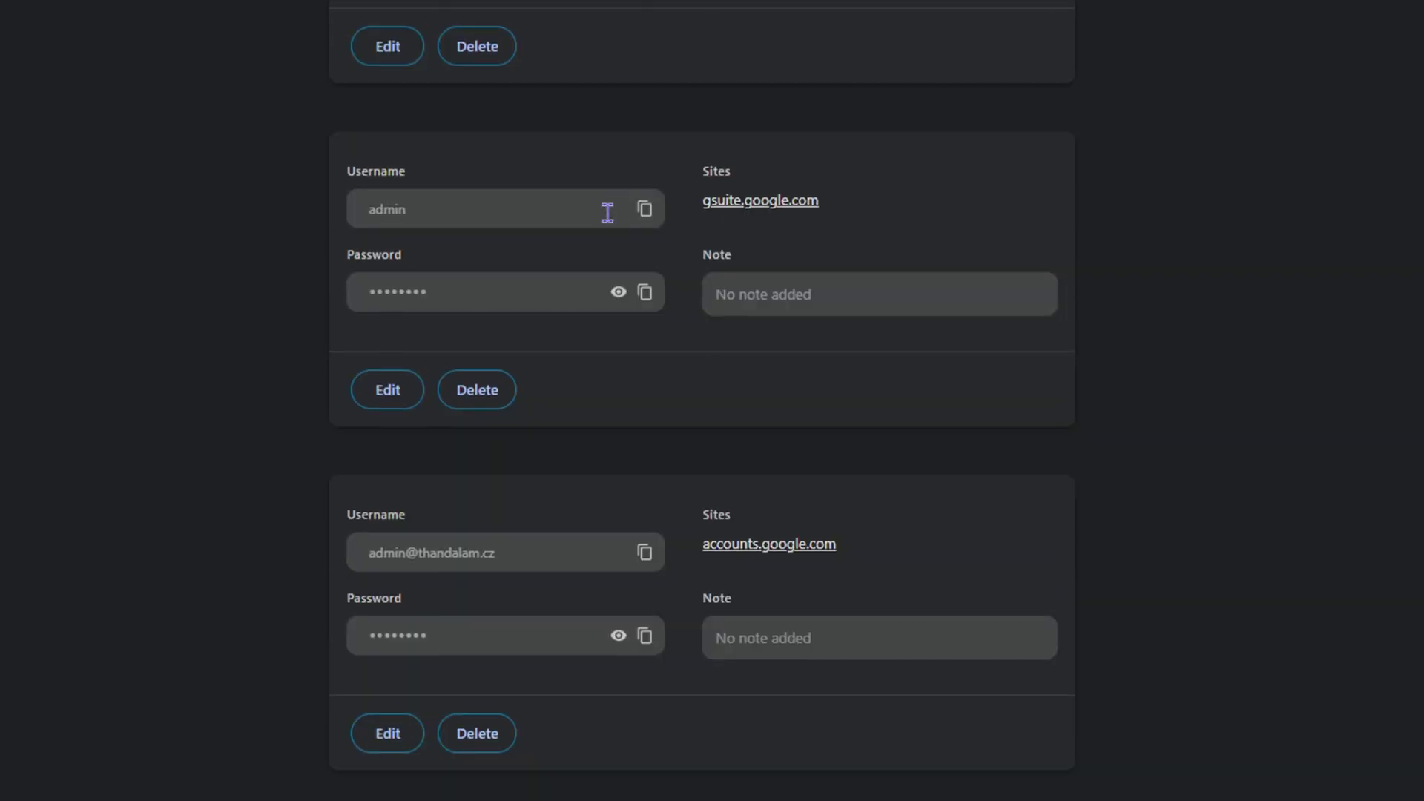
pyautogui.scroll(-5, 675, 94)
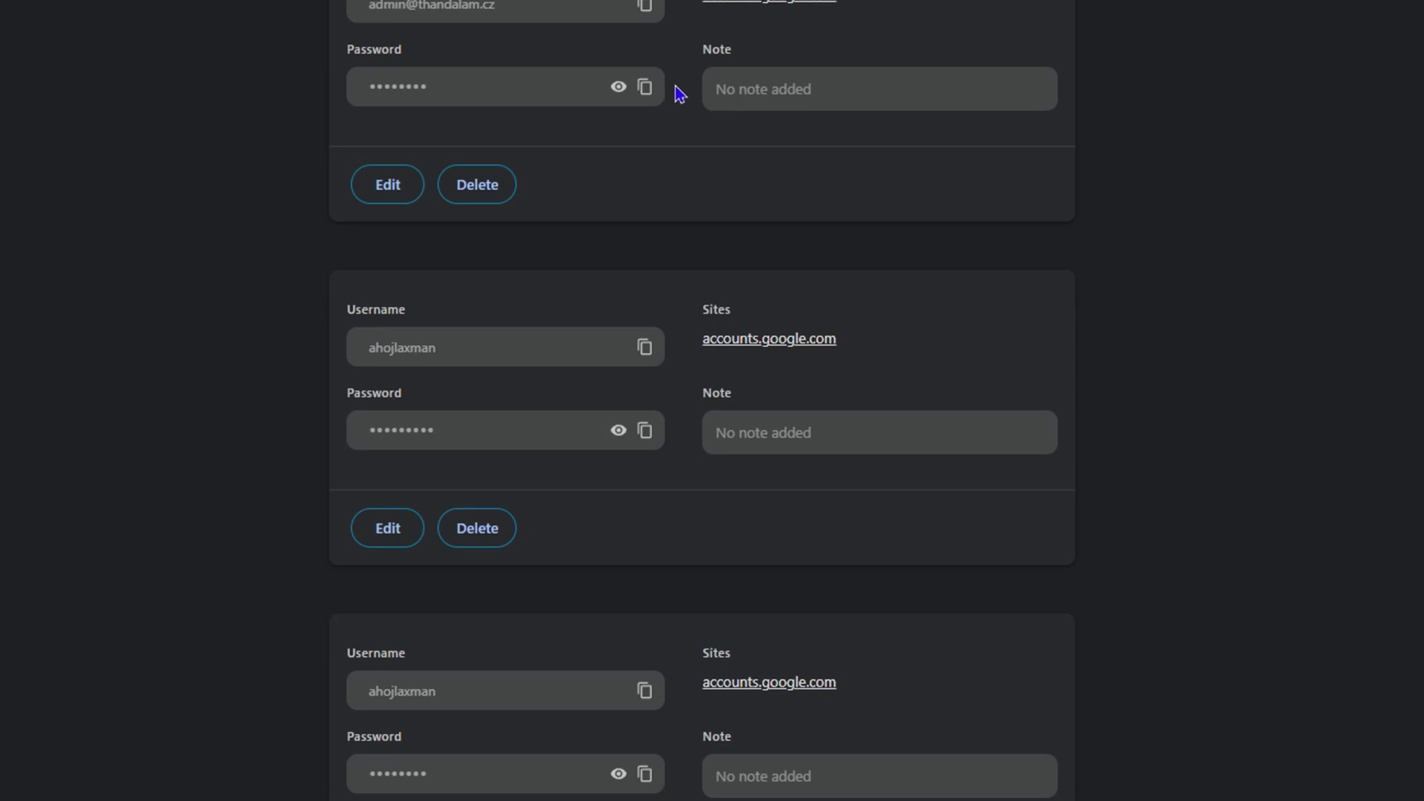
pyautogui.scroll(-3, 675, 95)
pyautogui.scroll(-3, 676, 106)
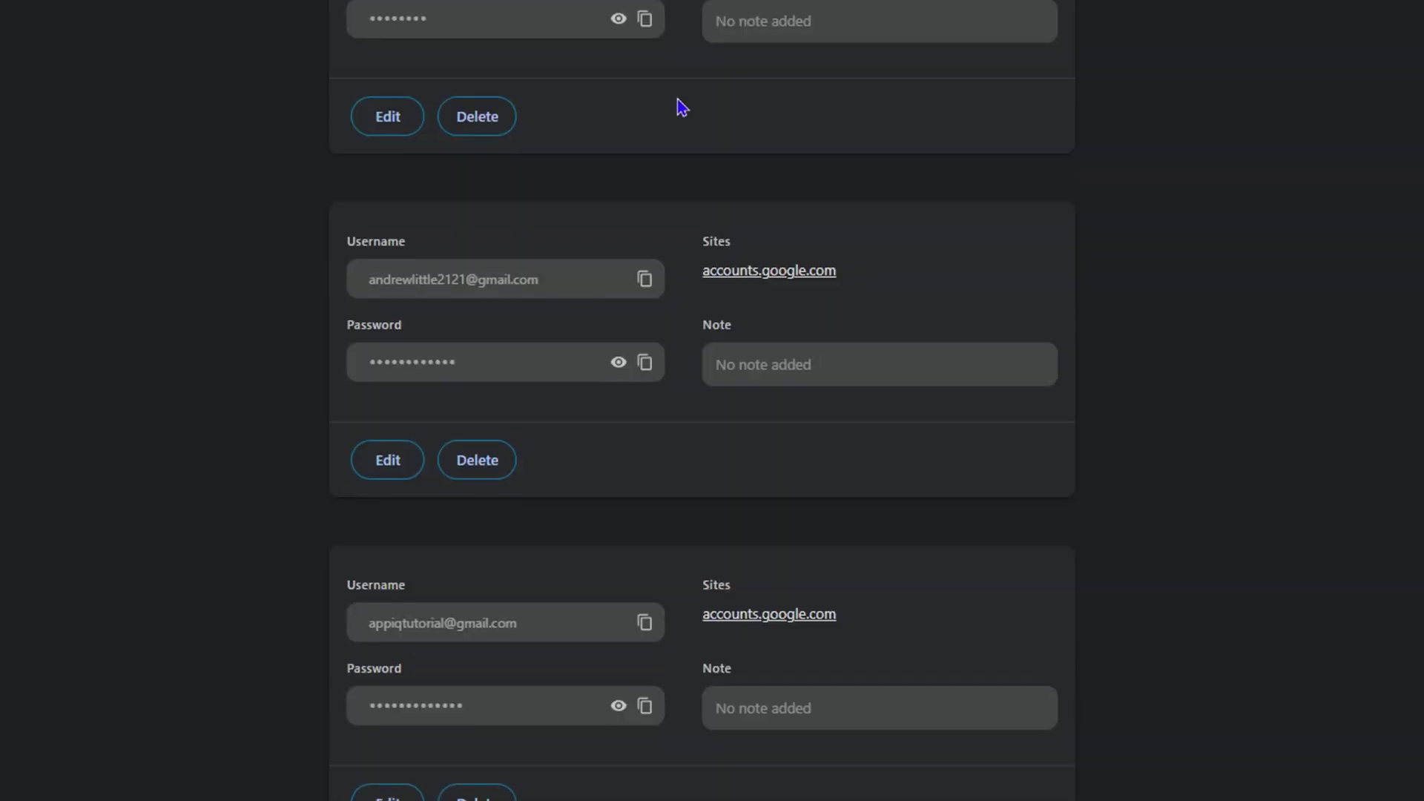
pyautogui.scroll(-3, 681, 108)
pyautogui.scroll(-3, 556, 52)
pyautogui.scroll(-3, 557, 60)
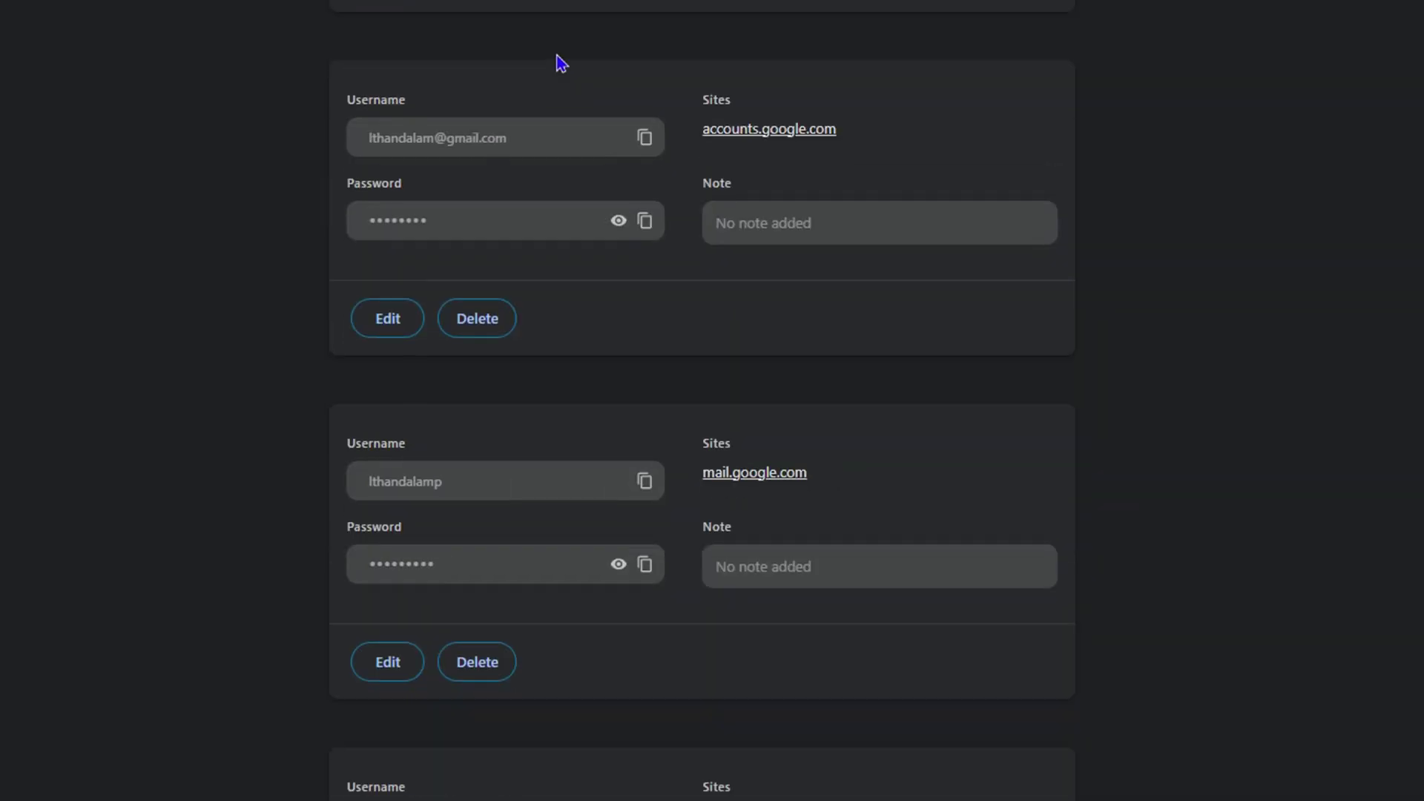
pyautogui.scroll(-3, 564, 60)
pyautogui.scroll(-3, 567, 71)
pyautogui.scroll(-3, 591, 50)
pyautogui.scroll(-3, 619, 25)
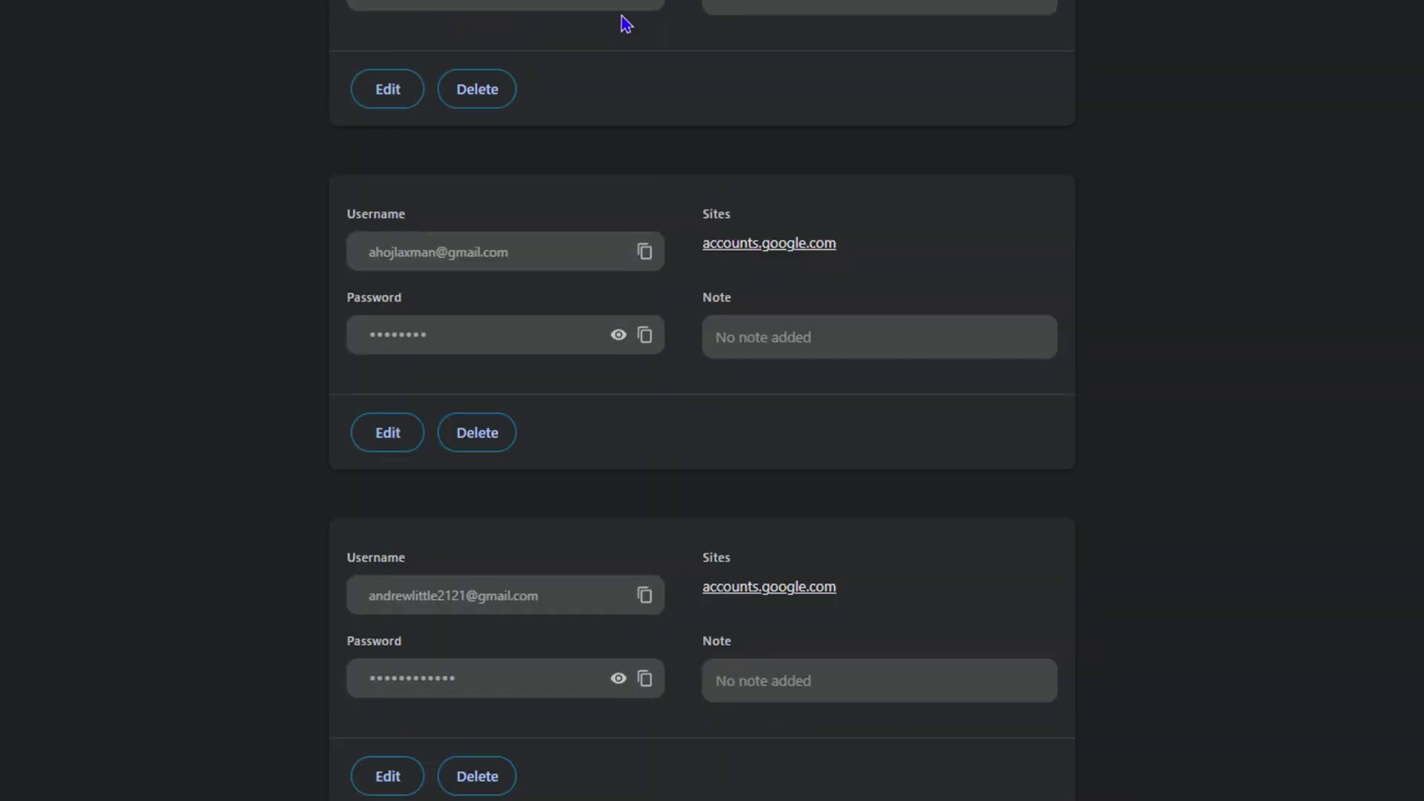
pyautogui.scroll(-3, 623, 20)
pyautogui.scroll(-3, 628, 21)
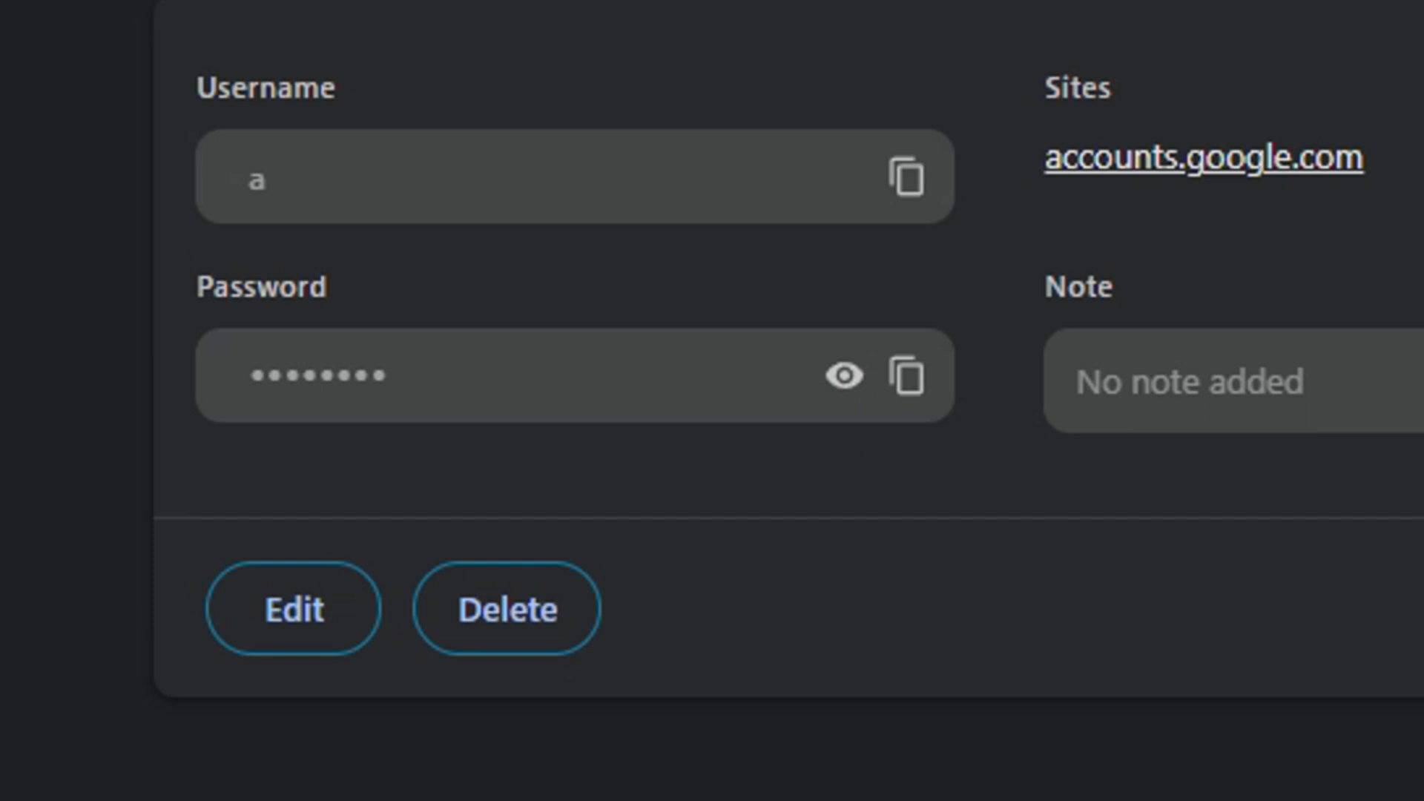
pyautogui.scroll(-3, 818, 372)
pyautogui.scroll(-3, 818, 373)
pyautogui.scroll(-2, 712, 401)
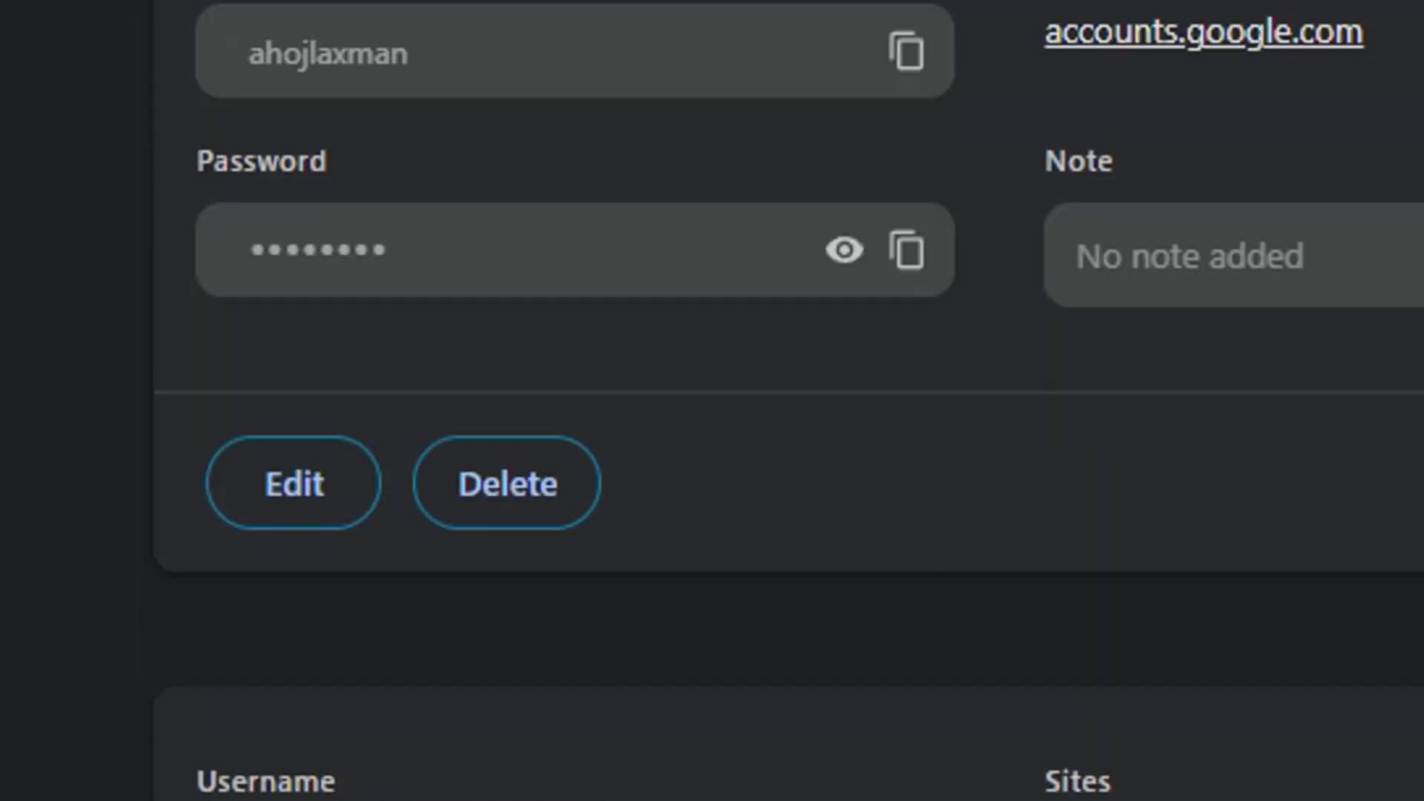